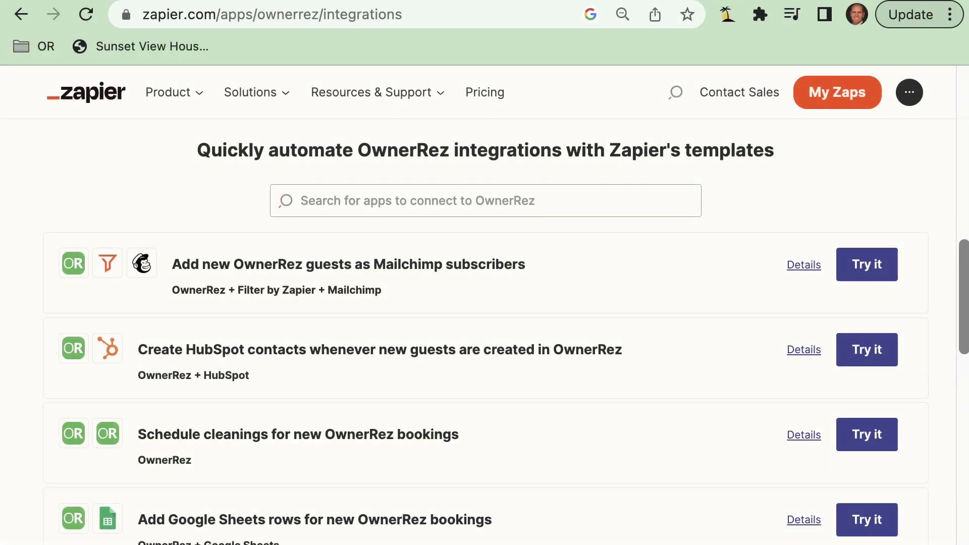
- Scroll down through the OwnerRez integration templates page
scroll(484, 332, down, 5)
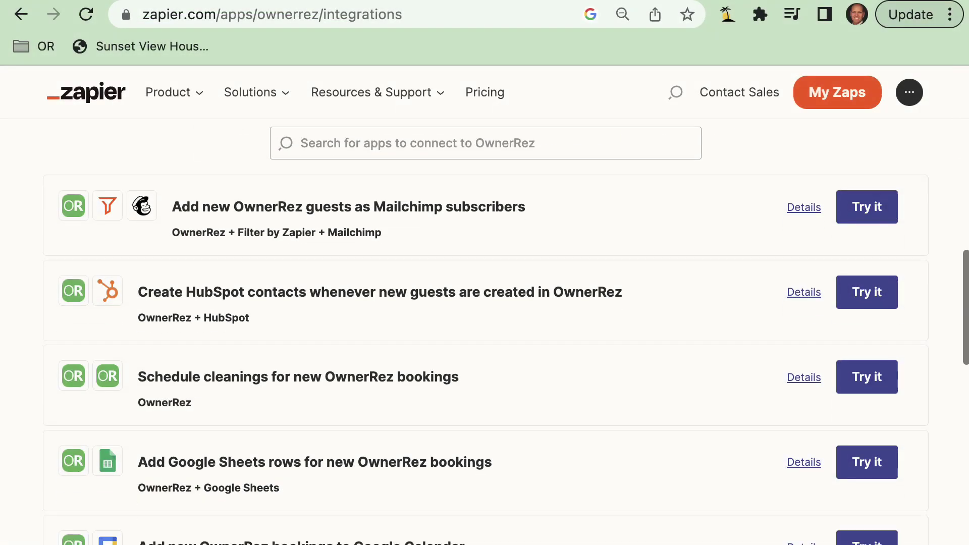
scroll(484, 331, down, 5)
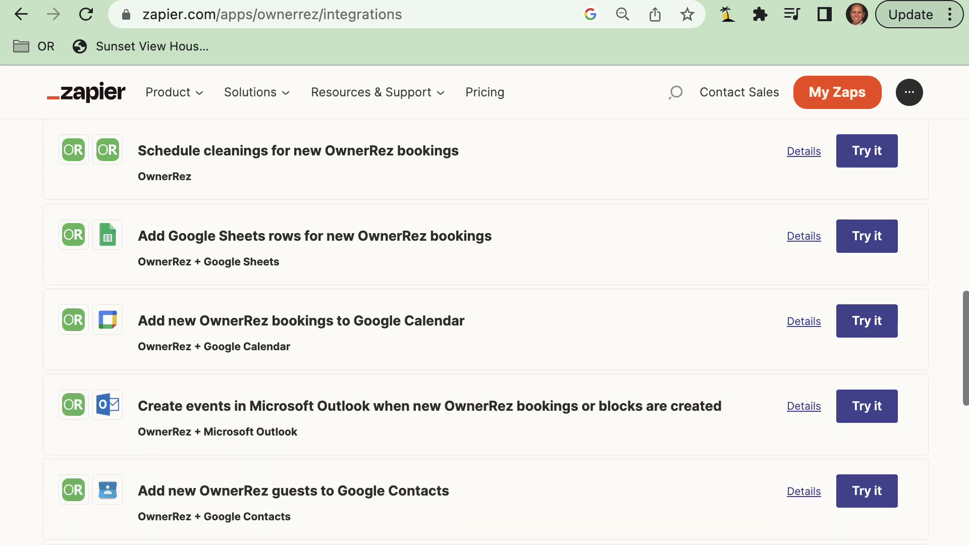
scroll(485, 331, down, 5)
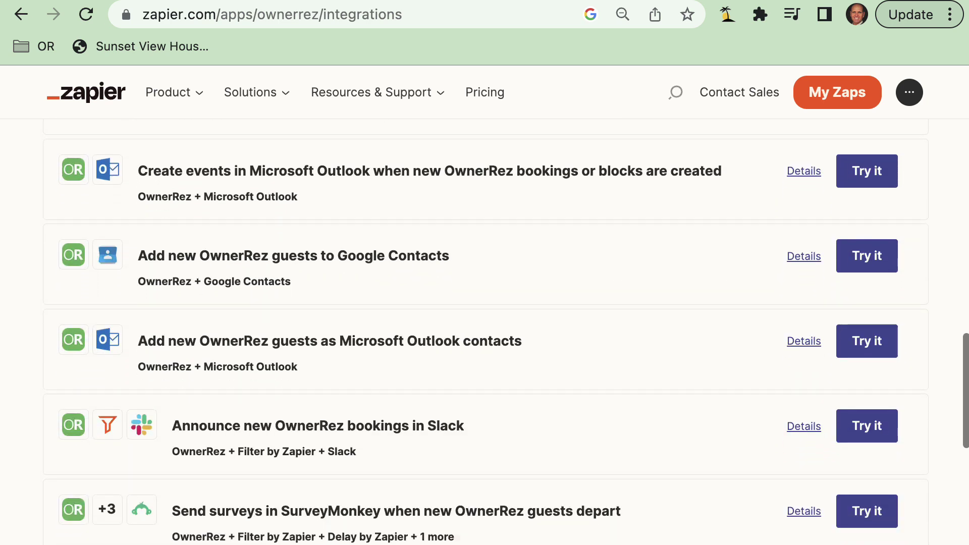
scroll(484, 332, down, 4)
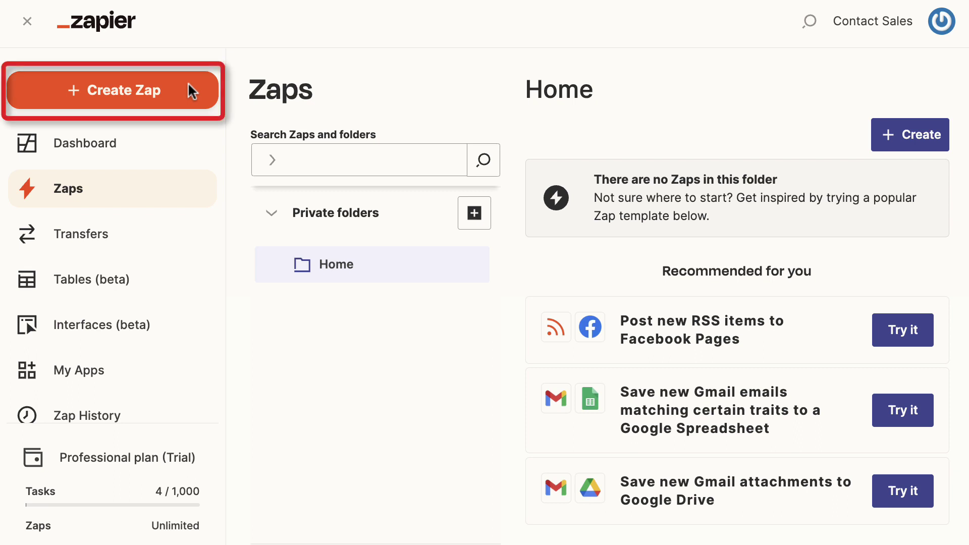
- Create a new Zap with OwnerRez as the trigger app and Contact Created as its event
click(189, 87)
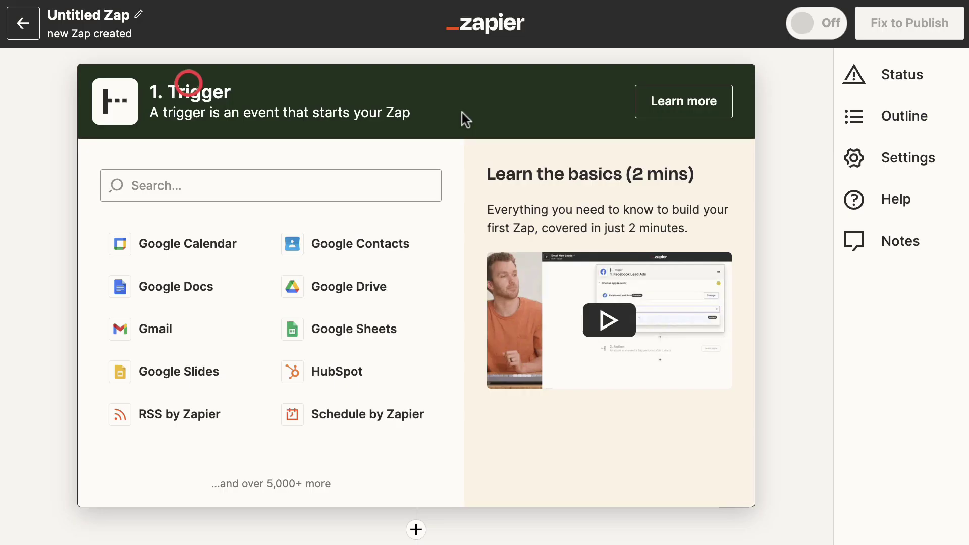
click(296, 190)
text(Owner)
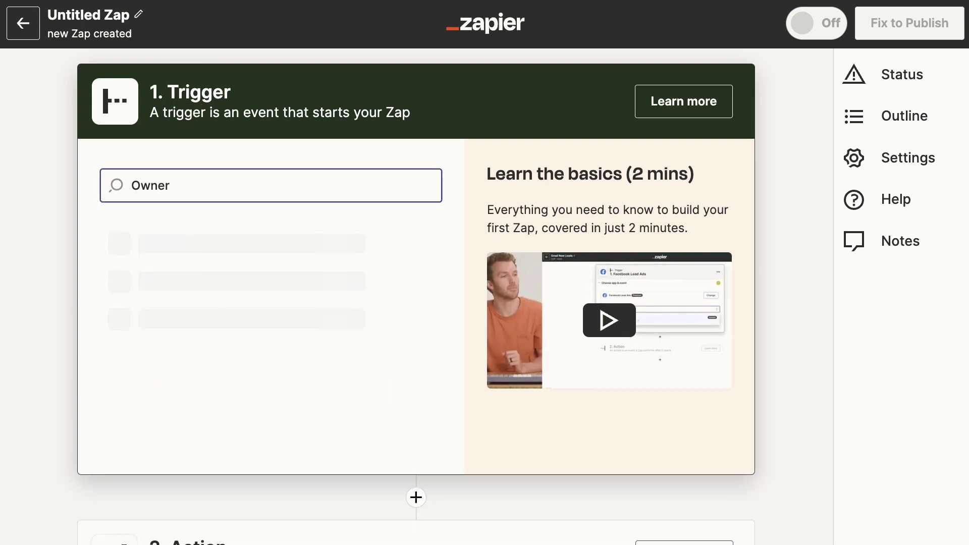
text(Rez)
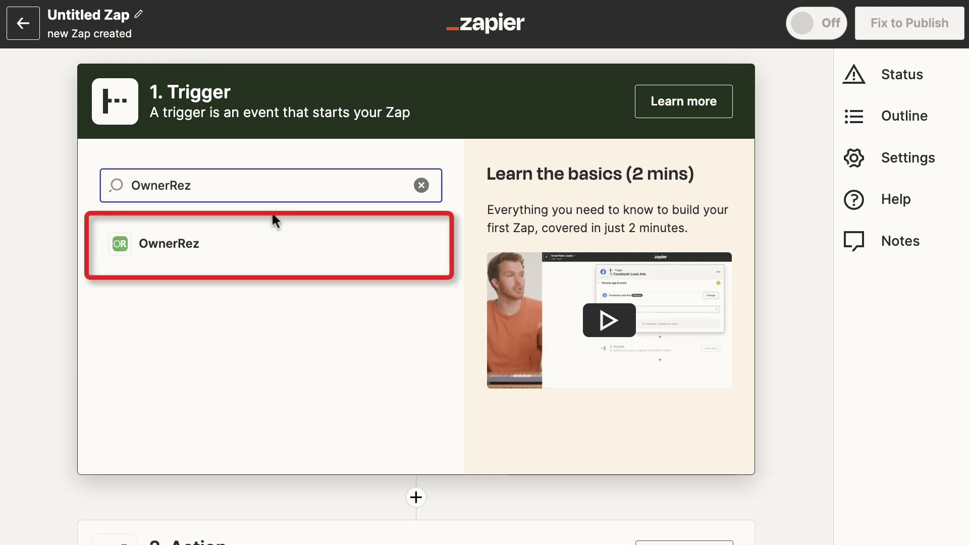
click(233, 248)
click(245, 297)
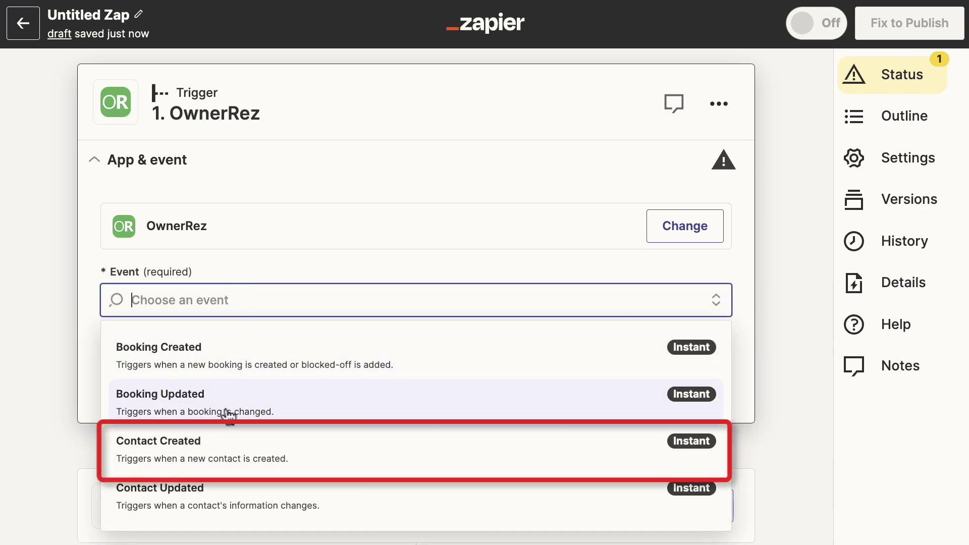
click(217, 442)
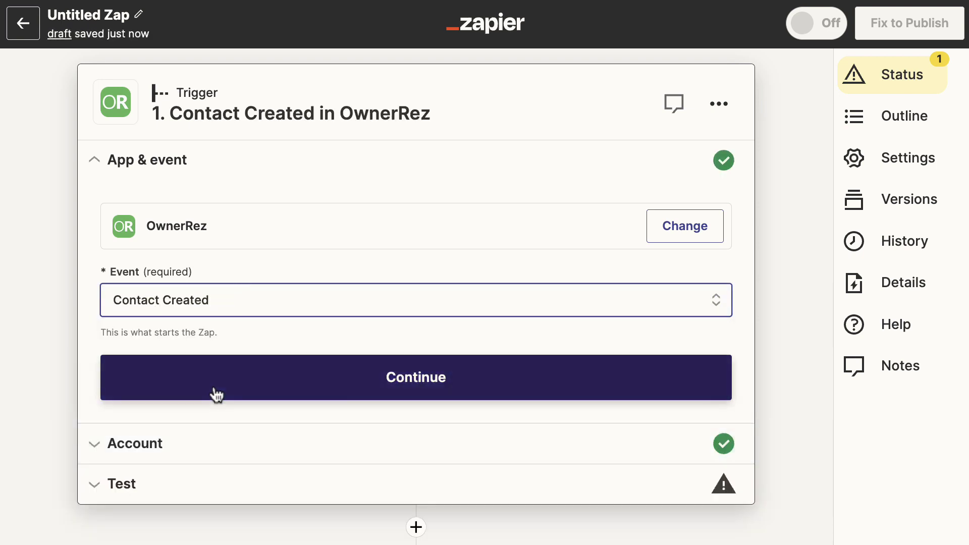
- Confirm the OwnerRez account and test the trigger, keeping Contact C as the sample record
click(214, 393)
scroll(213, 391, down, 1)
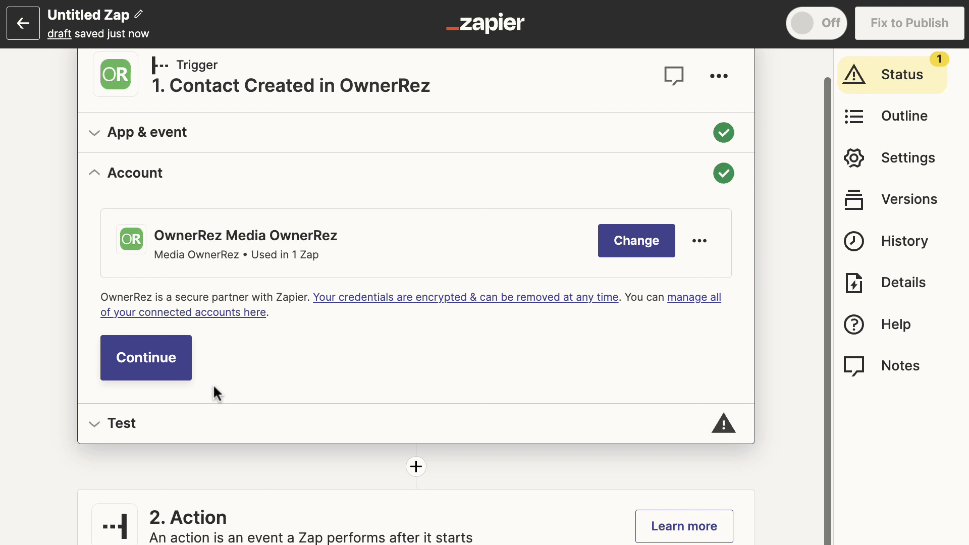
click(210, 422)
click(415, 502)
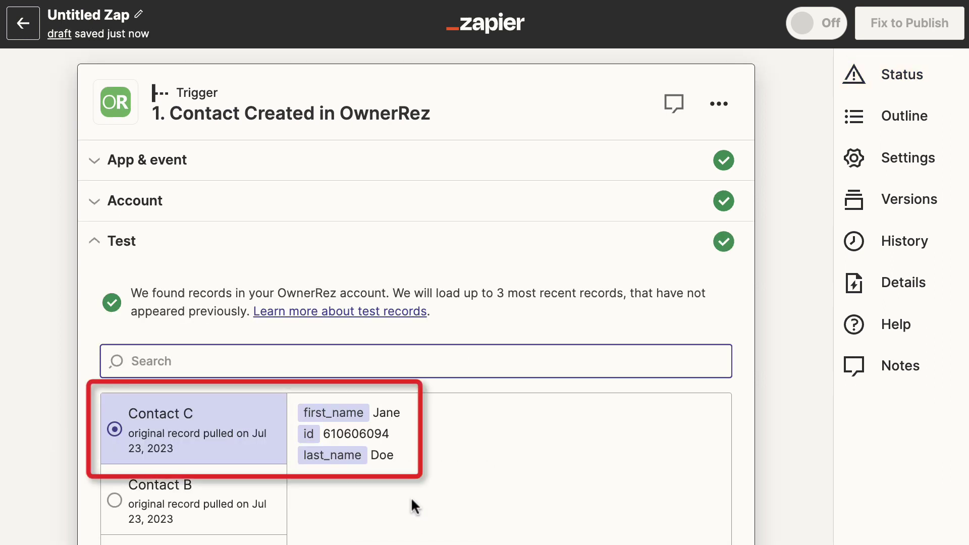
scroll(411, 496, down, 5)
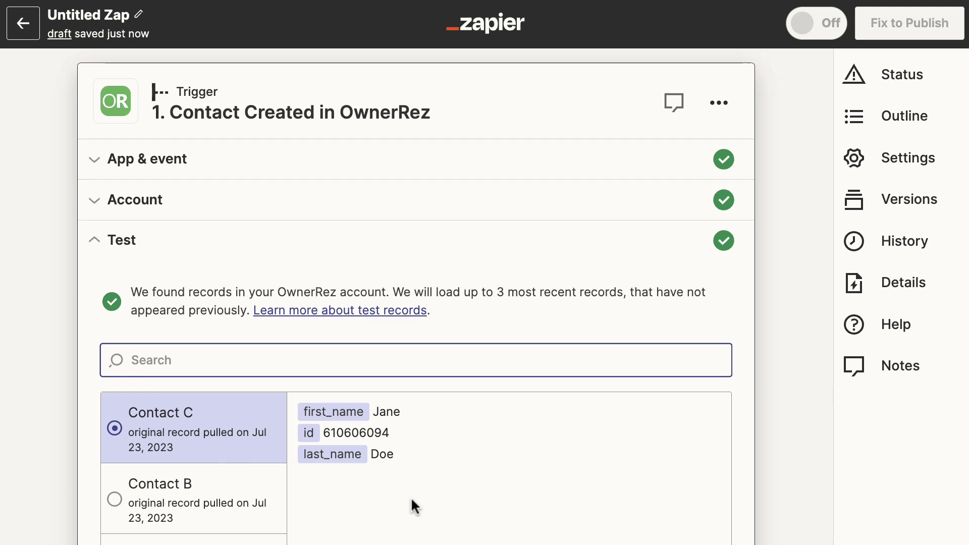
scroll(410, 496, down, 2)
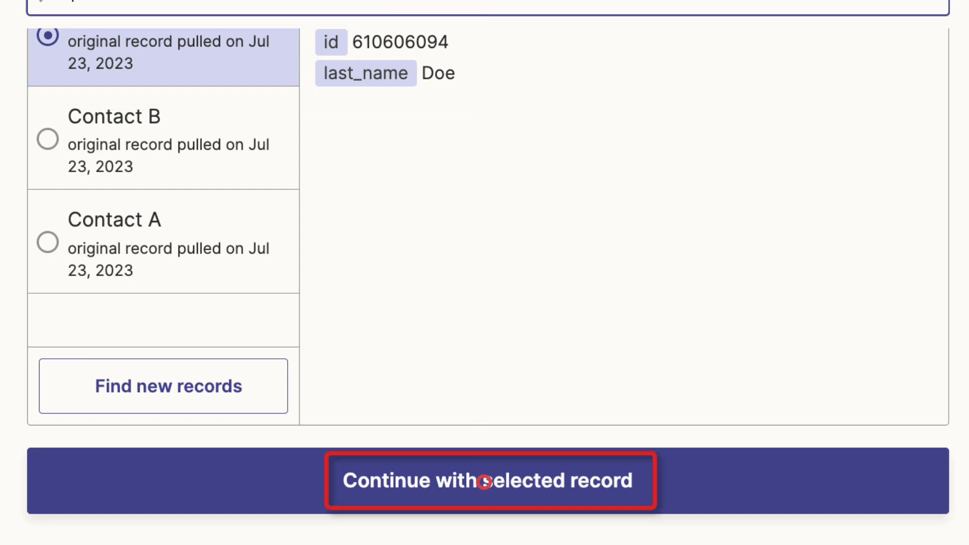
click(484, 482)
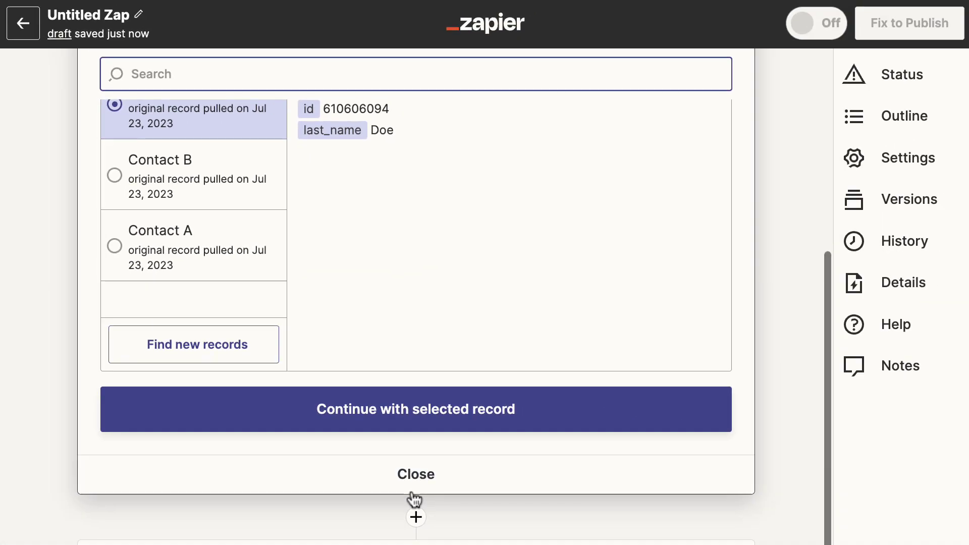
click(409, 477)
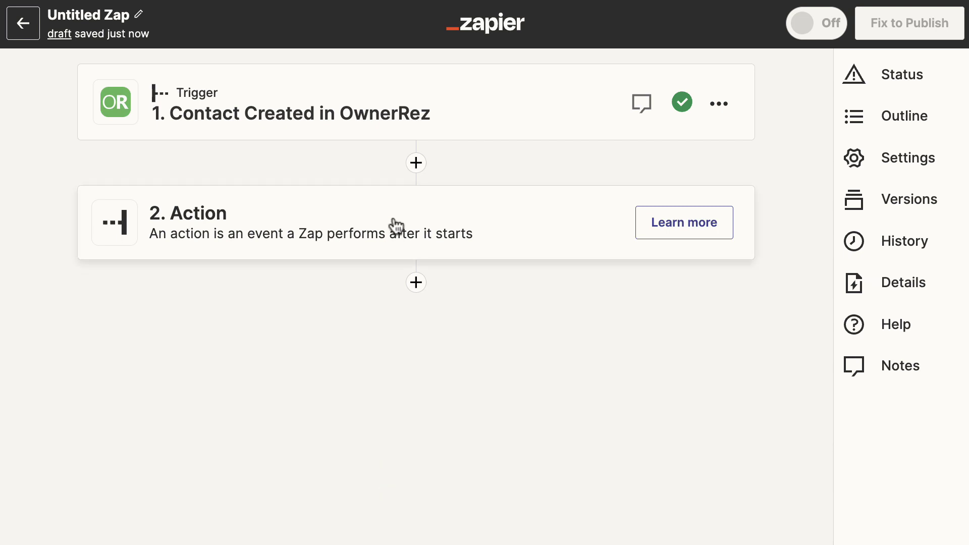
- Set the action to Google Contacts Create Contact and confirm the connected Google Contacts account
click(397, 226)
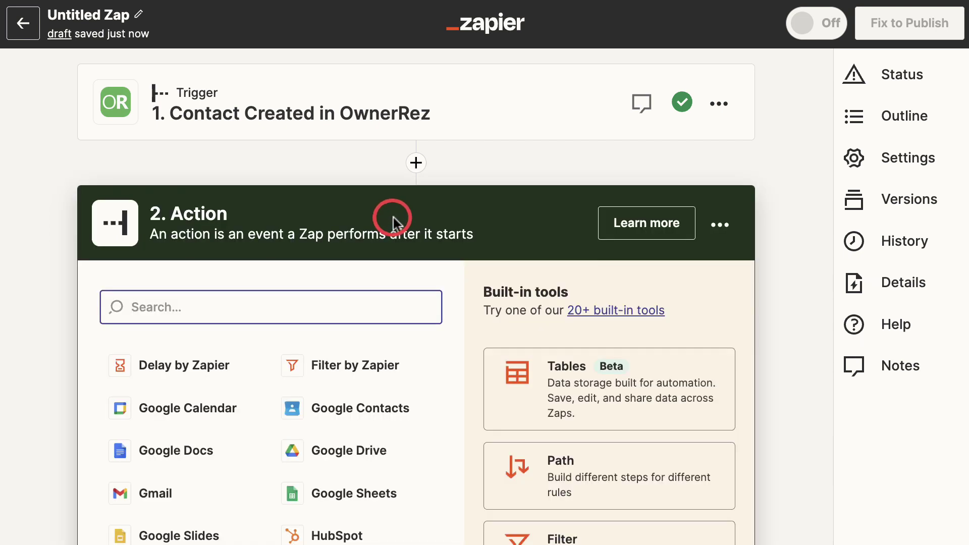
click(374, 414)
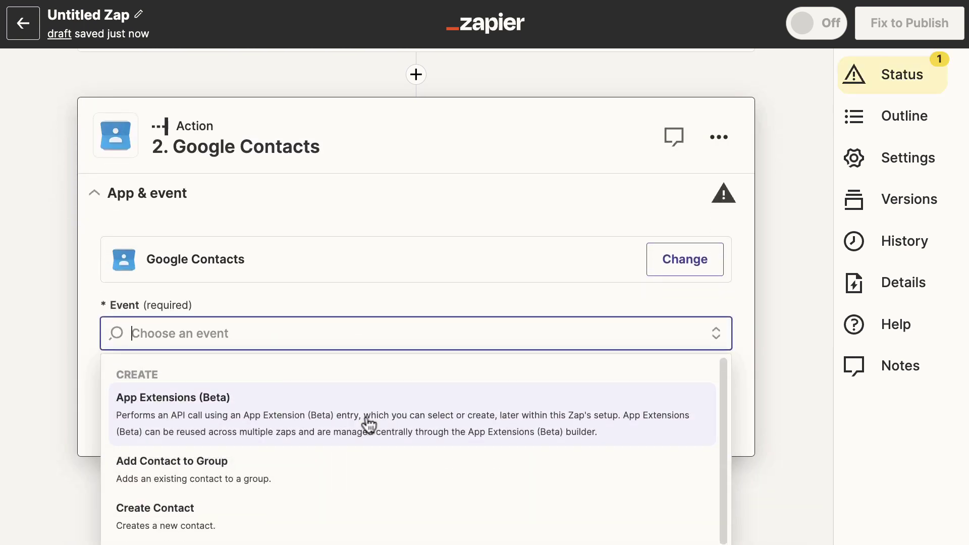
scroll(368, 424, down, 2)
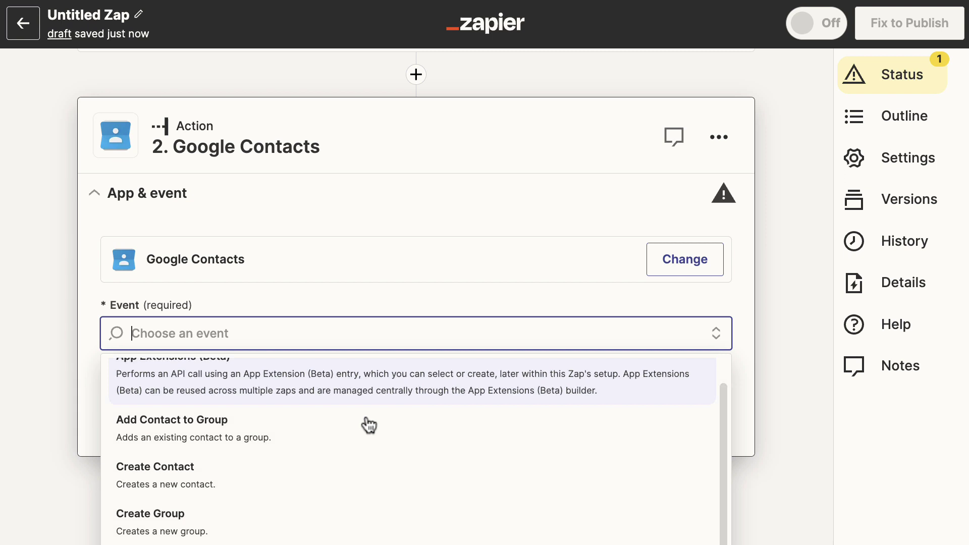
click(298, 433)
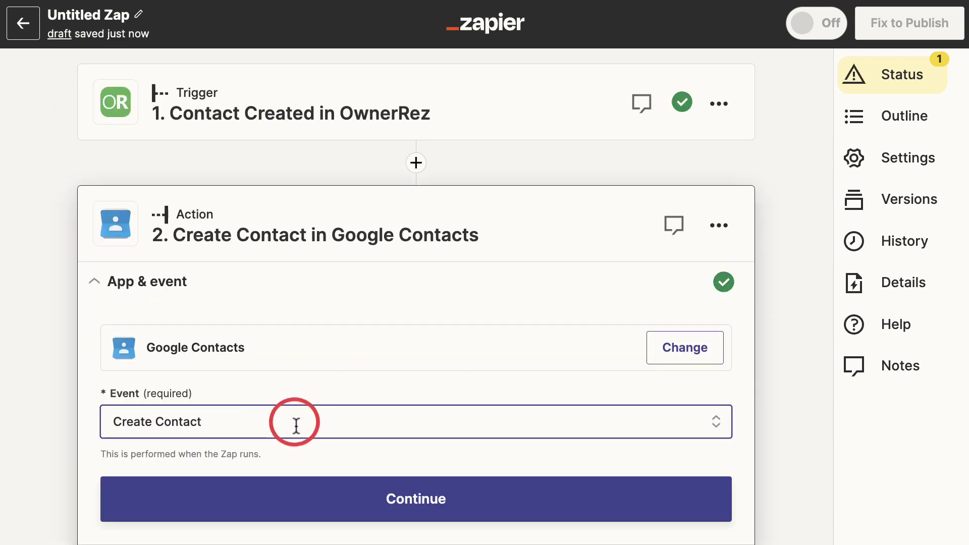
click(320, 502)
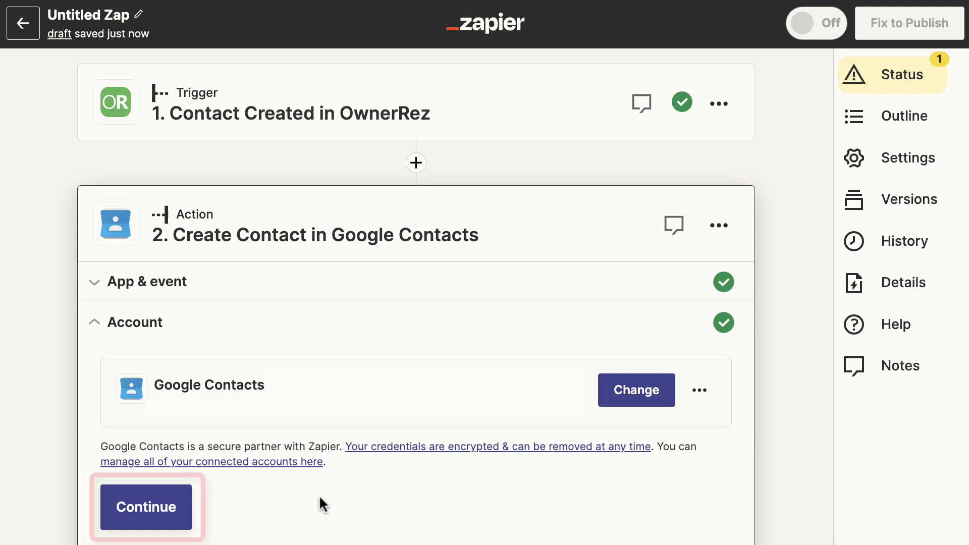
click(174, 508)
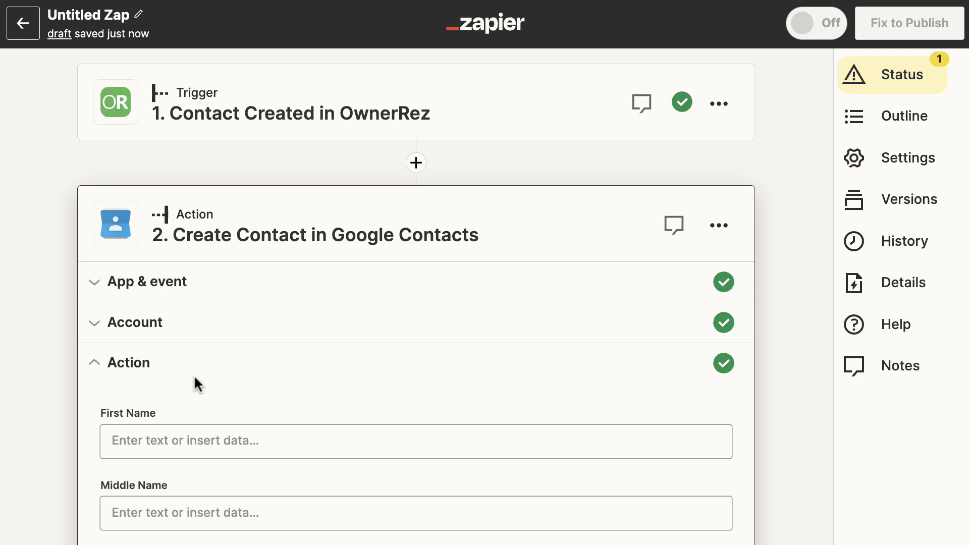
- Map the Google Contacts First Name field to the OwnerRez contact's First Name
click(192, 350)
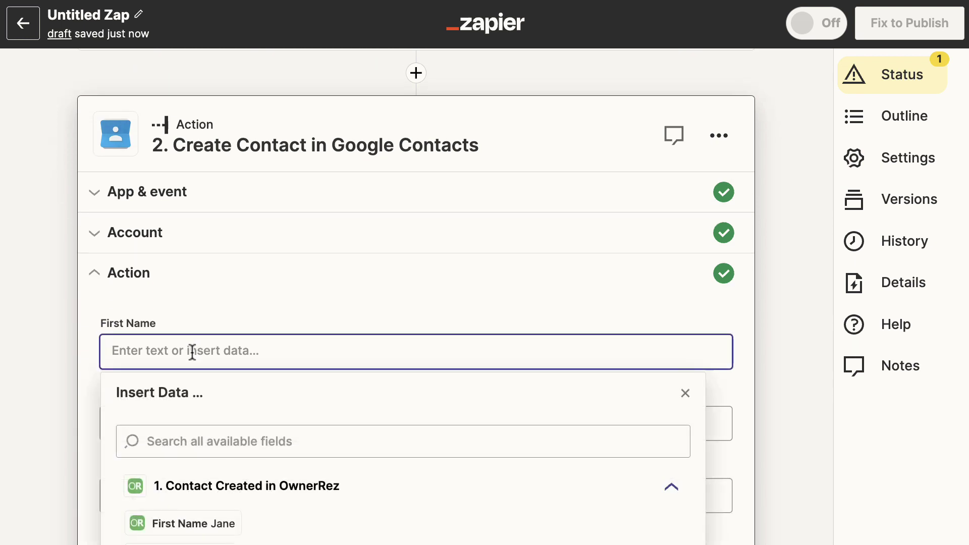
scroll(192, 350, down, 2)
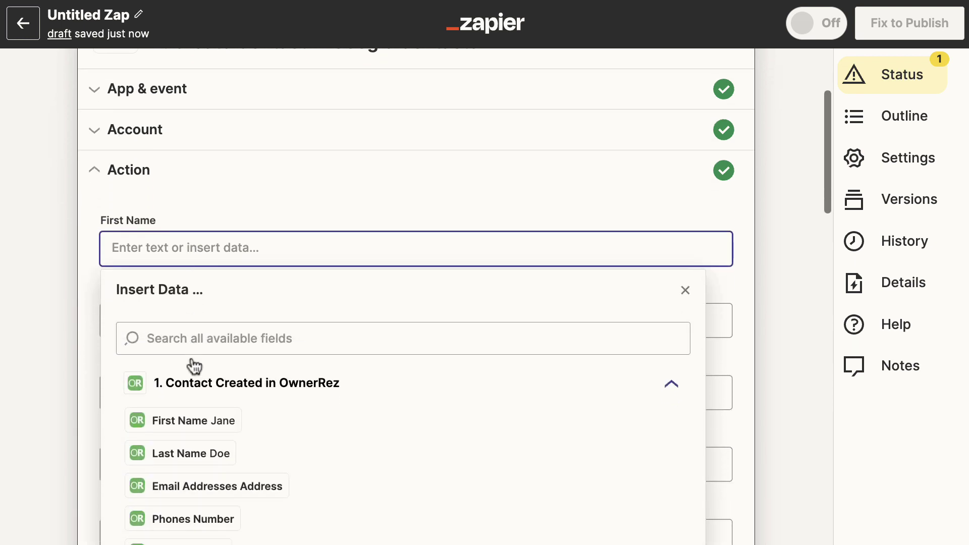
click(188, 420)
click(685, 290)
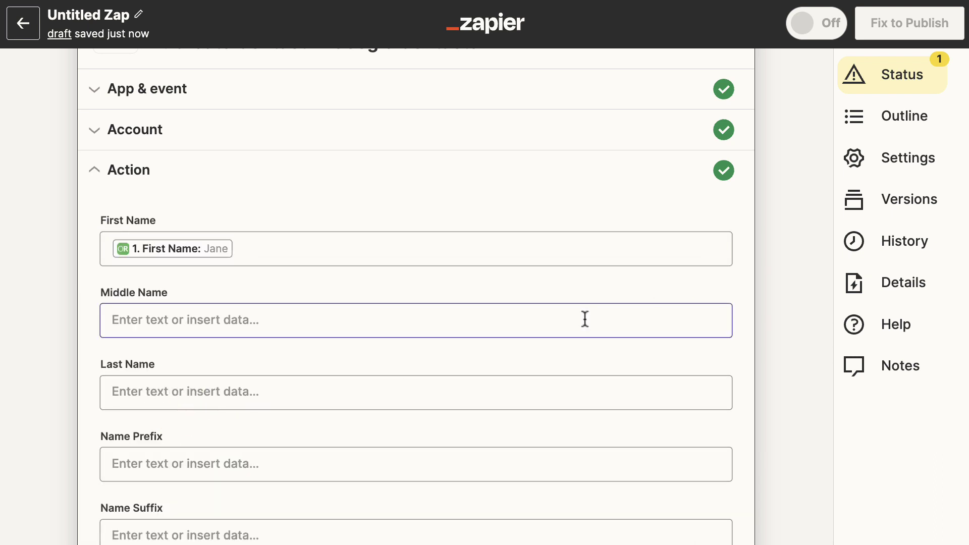
- Map the Last Name field to the OwnerRez contact's Last Name, leaving the remaining fields empty
scroll(584, 318, down, 1)
click(568, 345)
scroll(524, 404, down, 2)
click(233, 462)
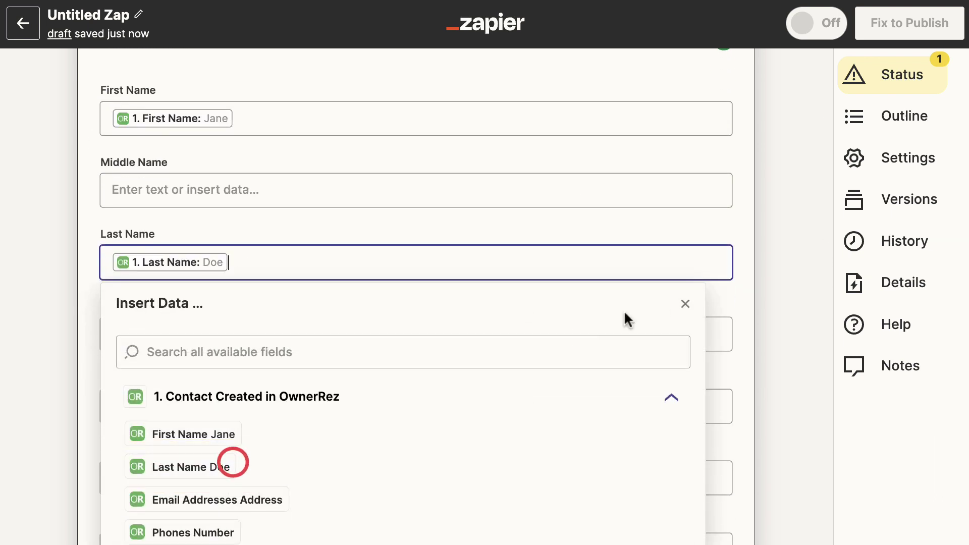
click(689, 307)
scroll(689, 308, down, 3)
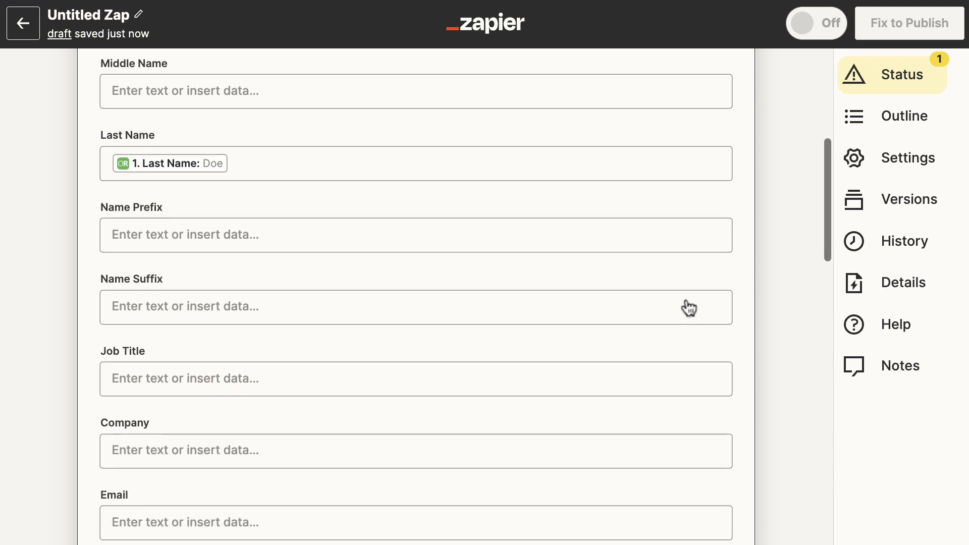
scroll(689, 308, down, 6)
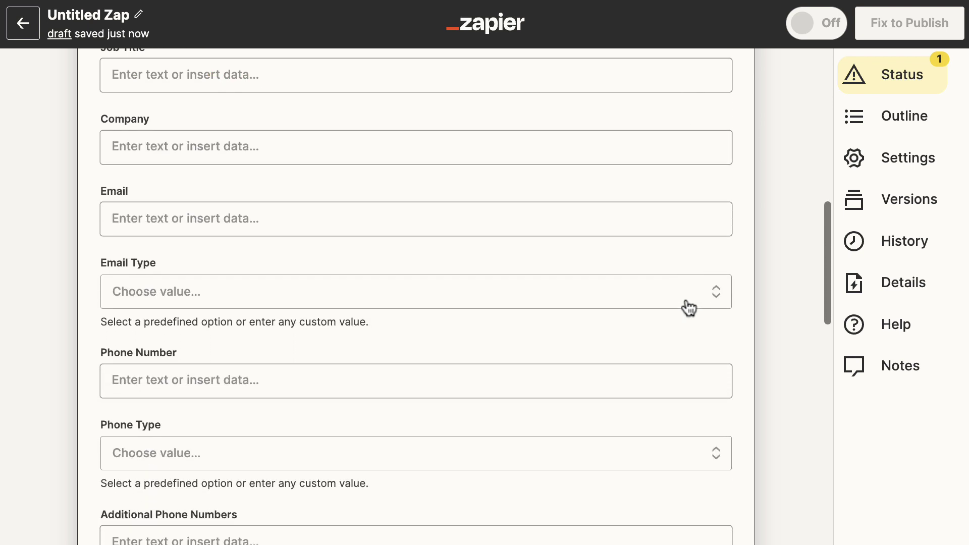
scroll(689, 306, down, 11)
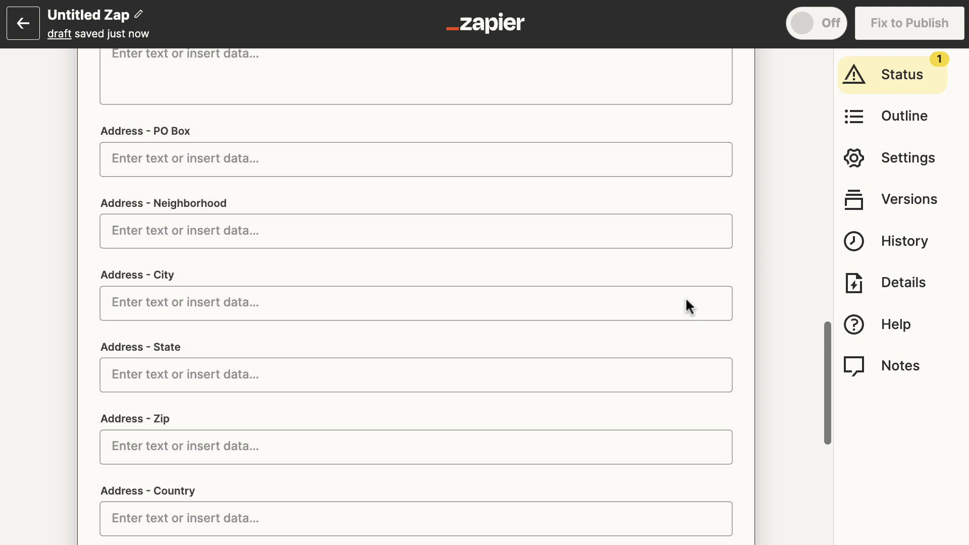
scroll(686, 303, down, 13)
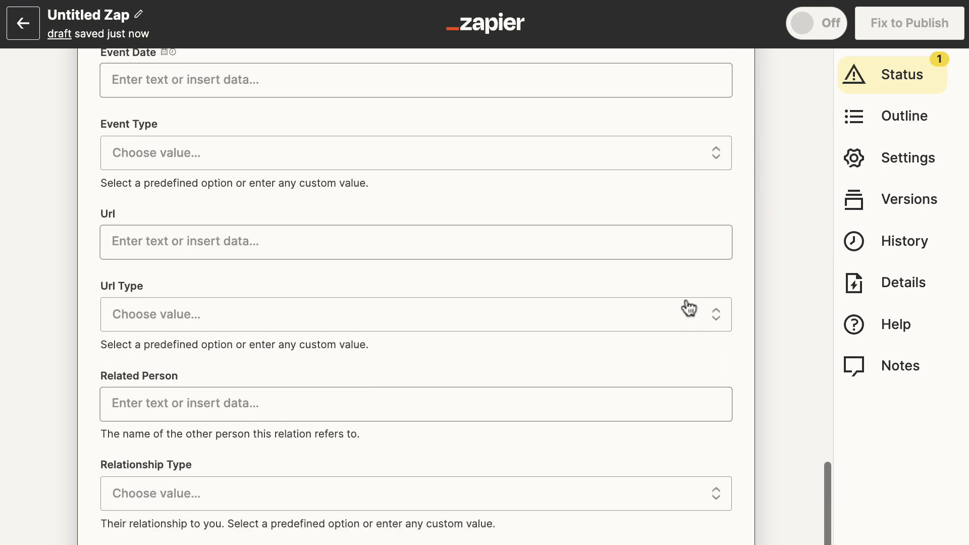
scroll(689, 308, down, 2)
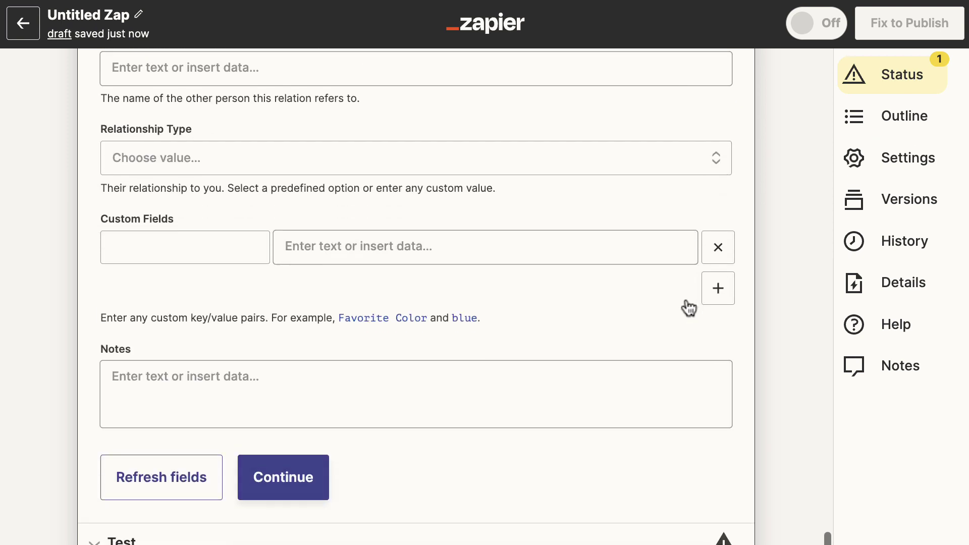
- Test sending a contact to Google Contacts and name the Zap 'OR-Google Contacts'
click(298, 482)
scroll(298, 484, down, 9)
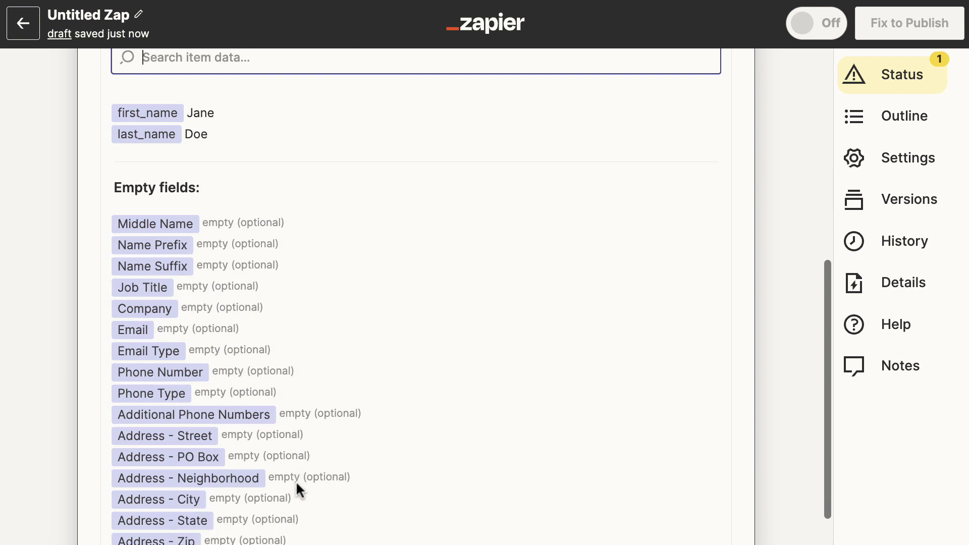
scroll(297, 482, down, 3)
click(293, 514)
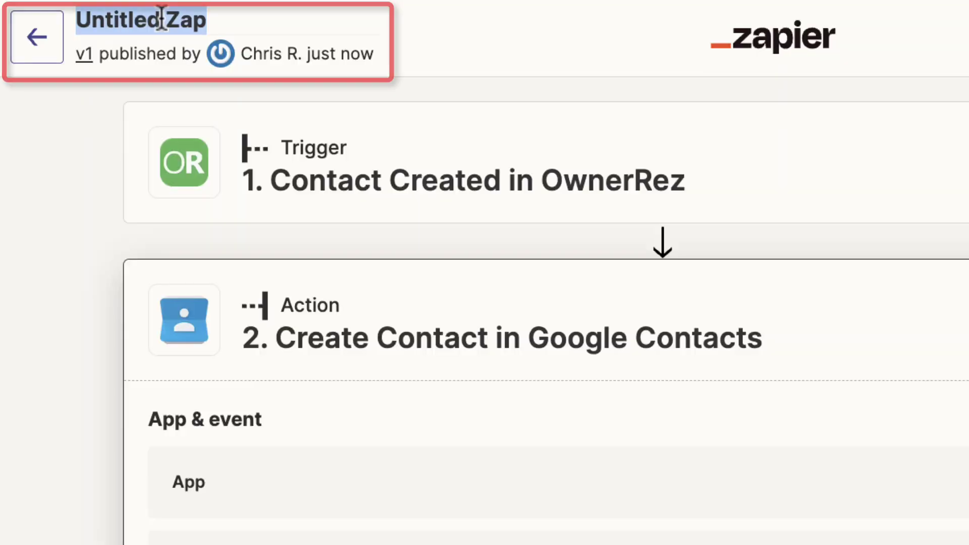
text(OR-Google Contacts)
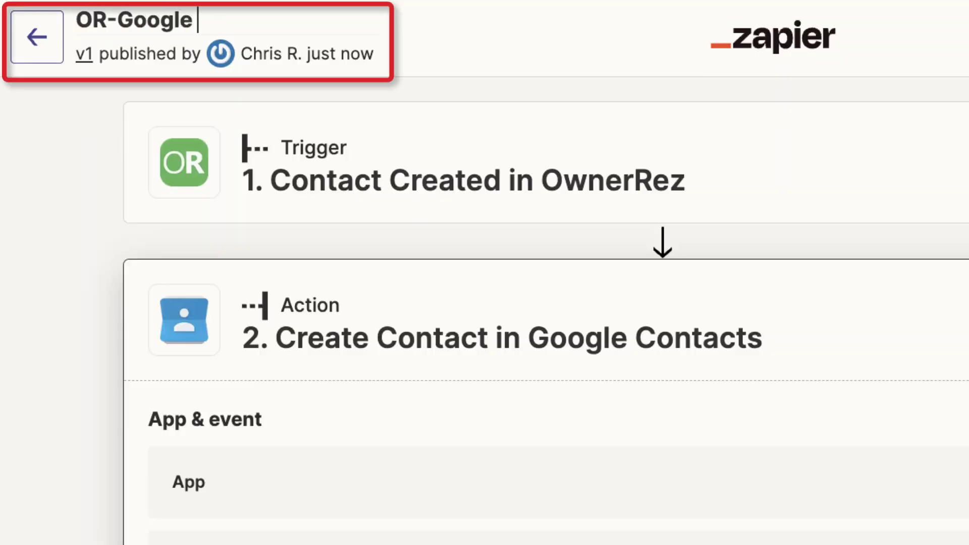
click(36, 45)
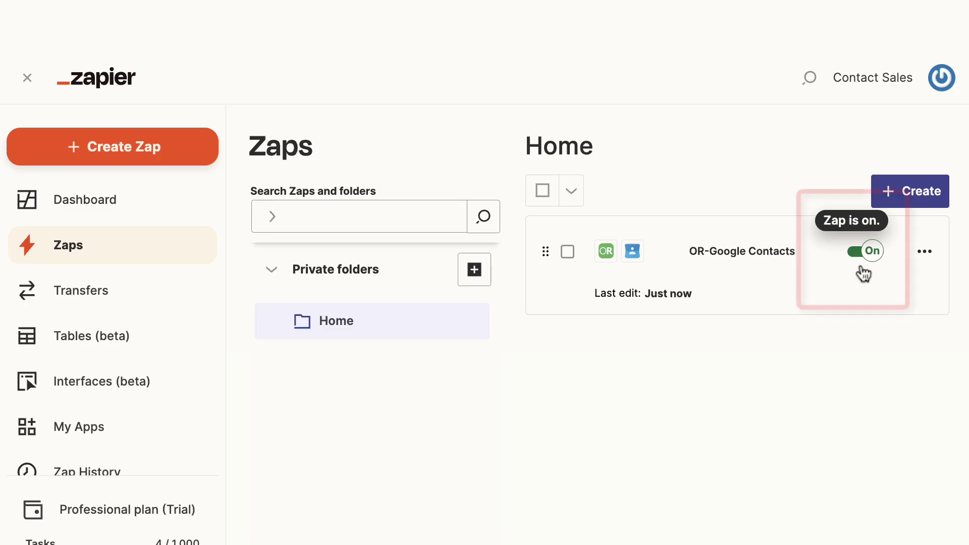